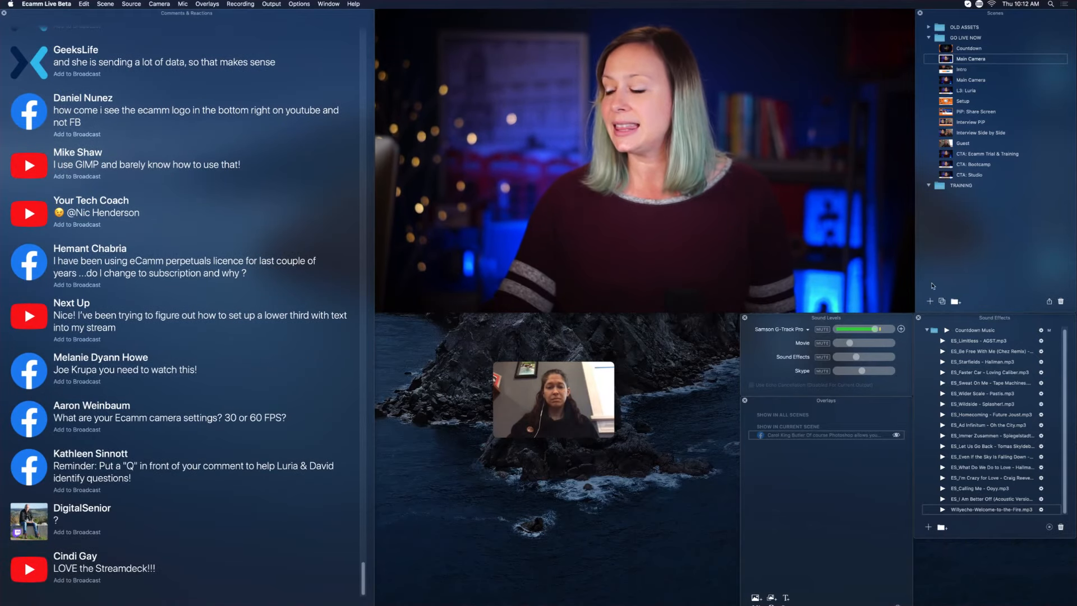
Step: Add a new scene named "Countdown" to the TRAINING folder
click(940, 187)
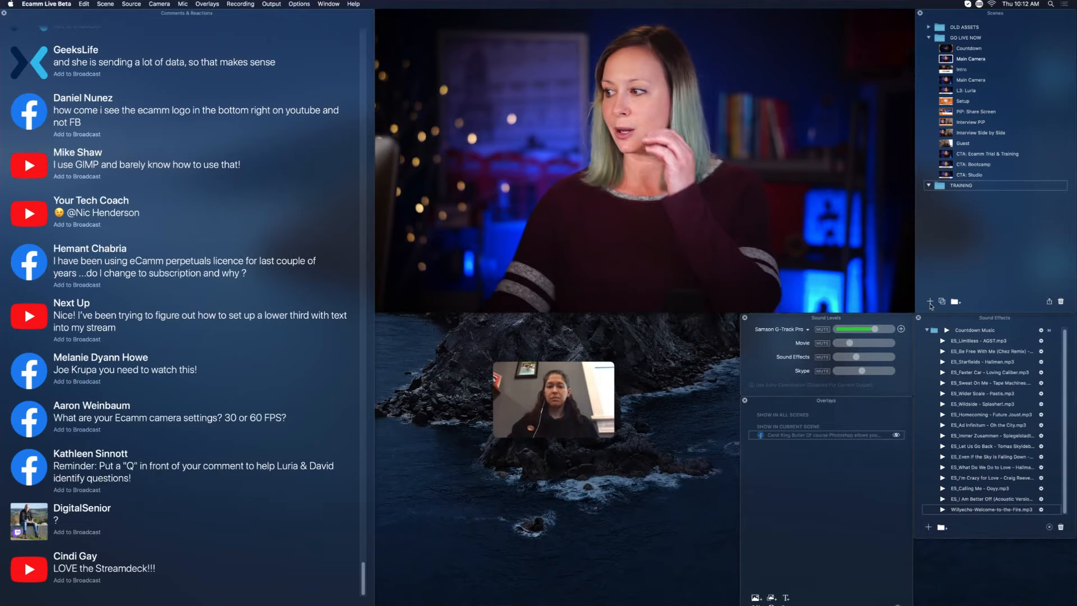
click(930, 301)
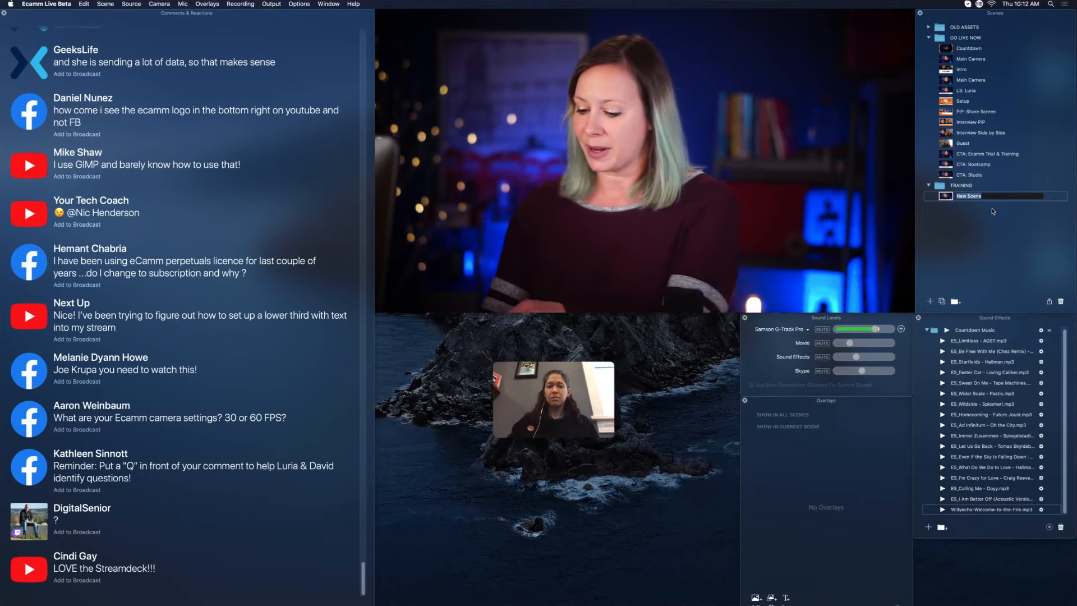
text(Coutn)
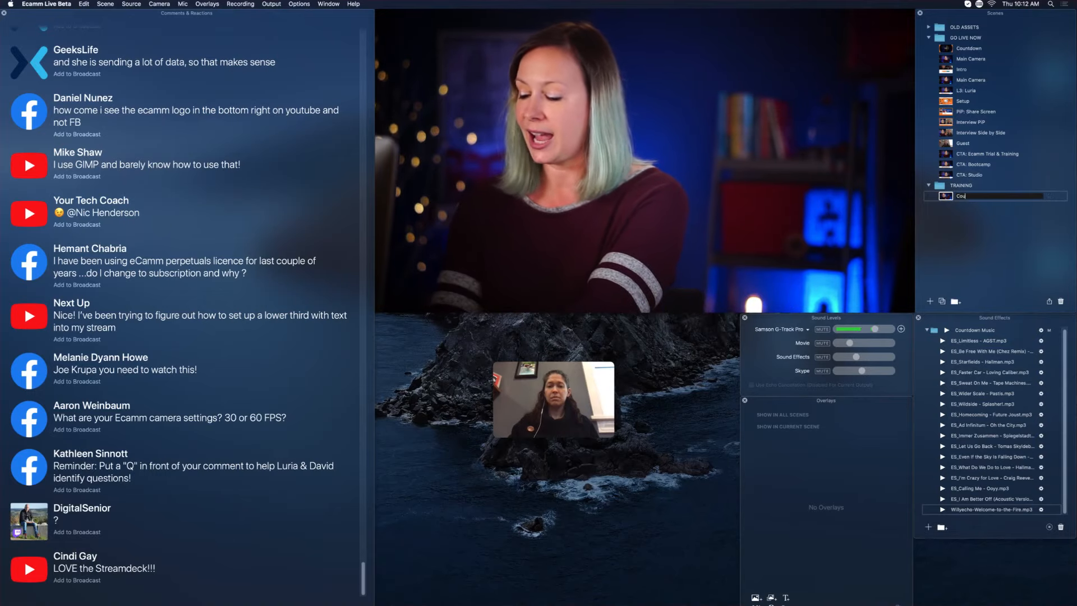
key(BackSpace)
key(BackSpace)
text(ntdo)
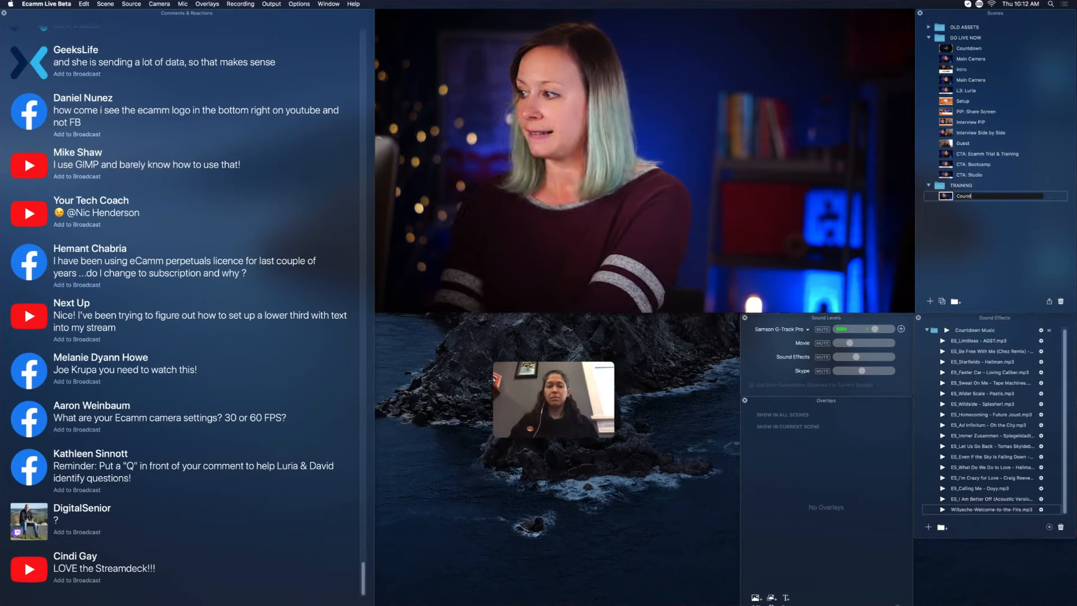
text(wn)
key(Return)
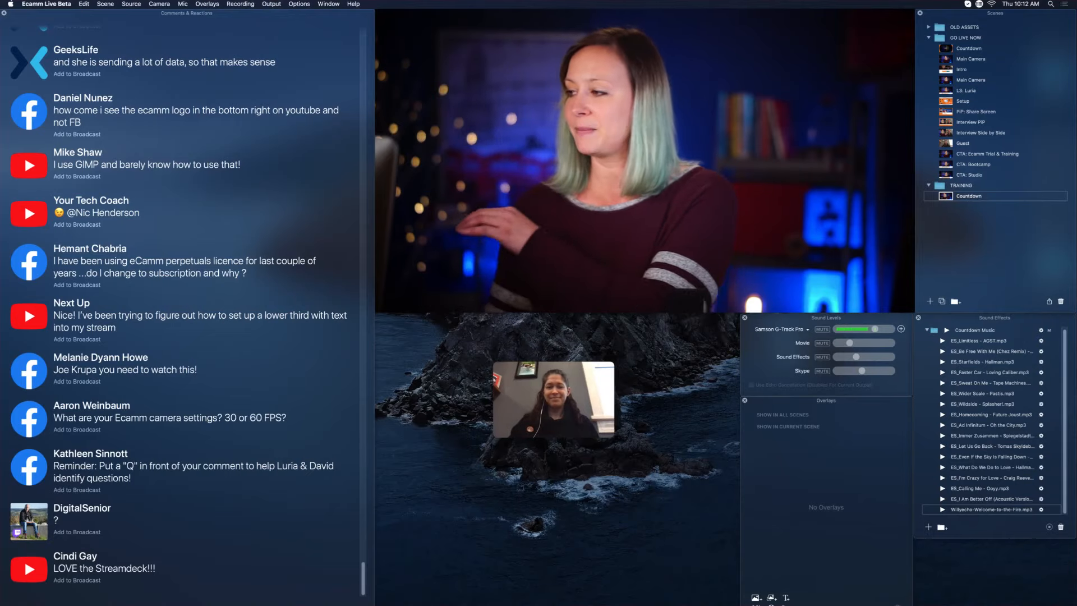
Step: Add gln-countdown.mov from the Go LIVE Now Assets folder to the Countdown scene as an animated overlay
mouse_move(473, 203)
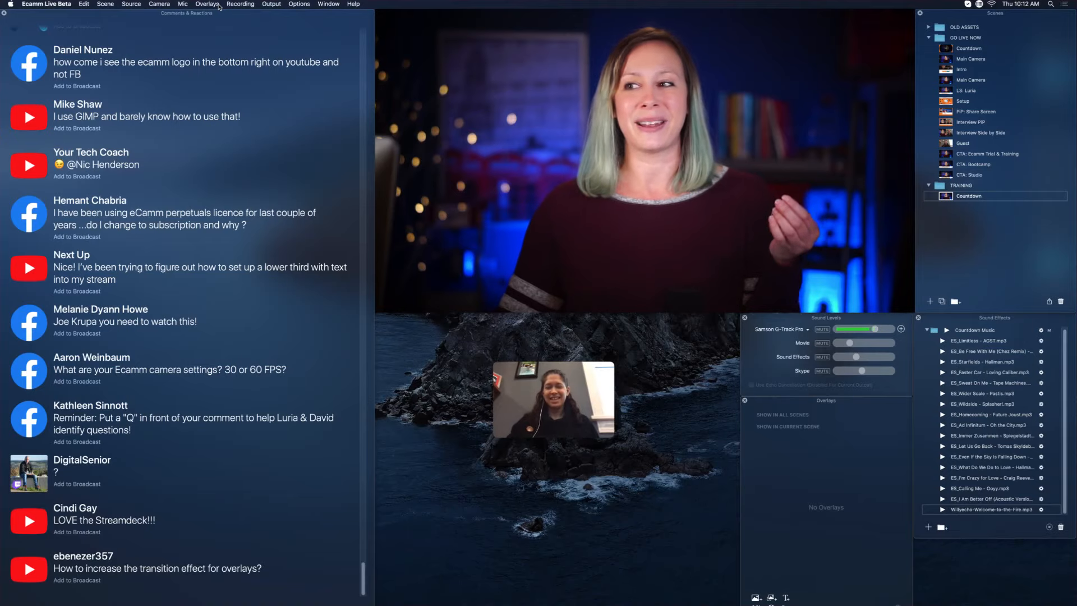
click(219, 5)
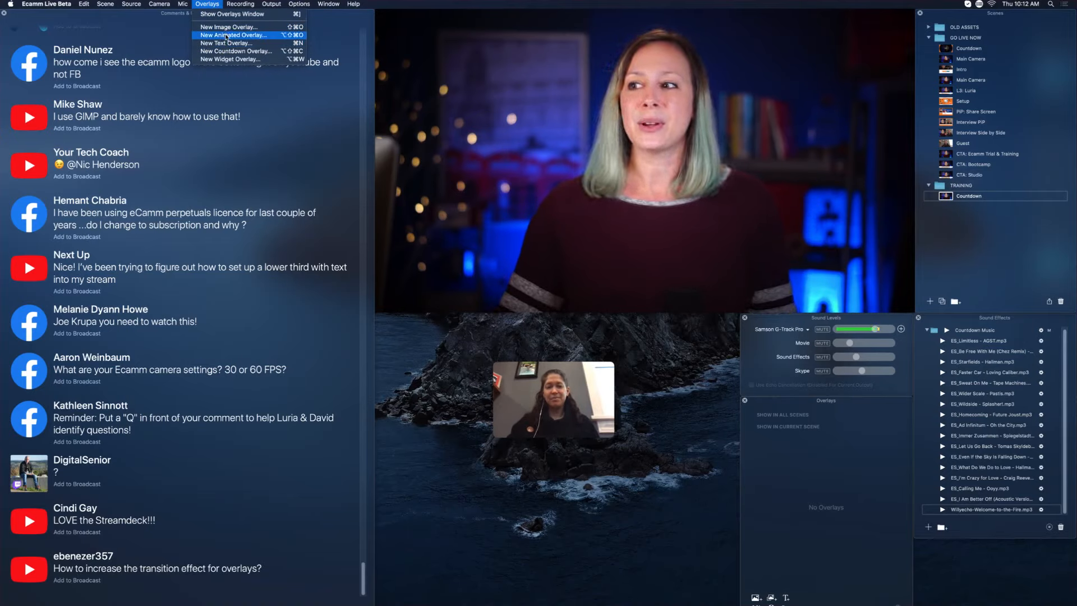
click(226, 35)
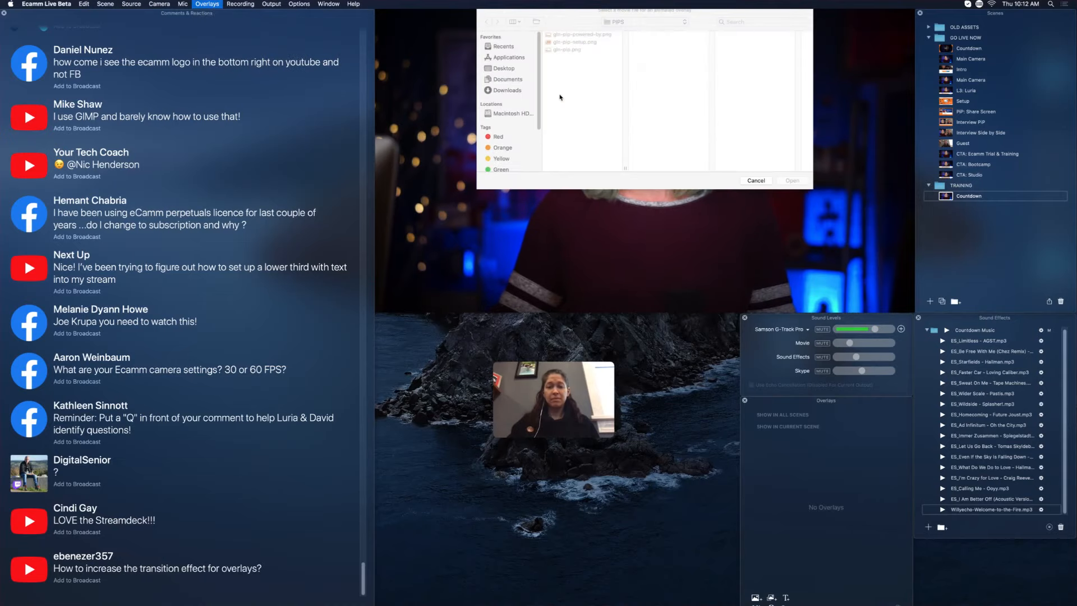
click(632, 31)
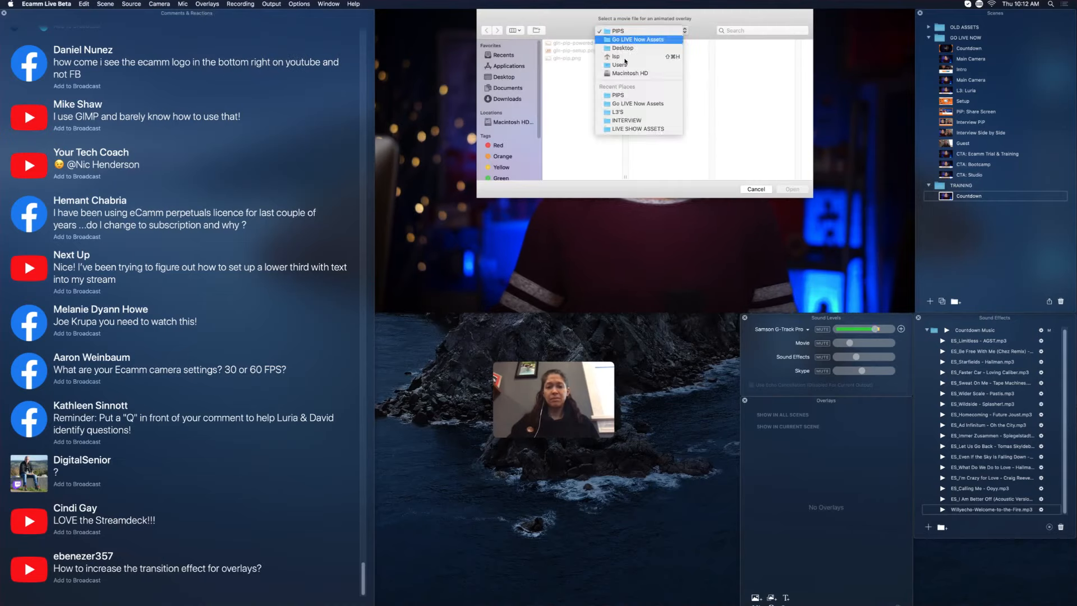
click(617, 44)
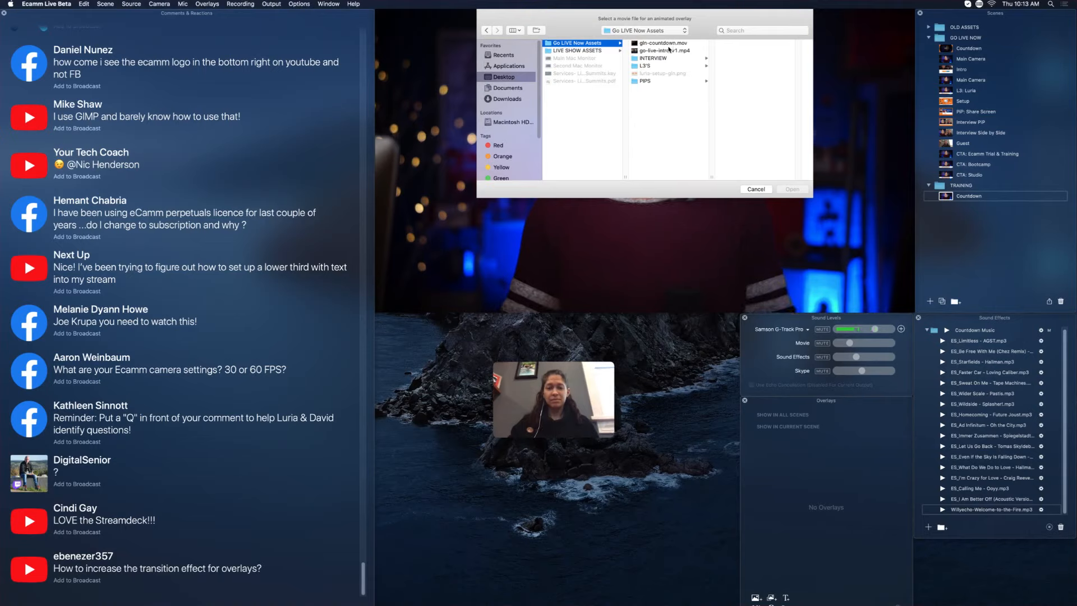
click(671, 44)
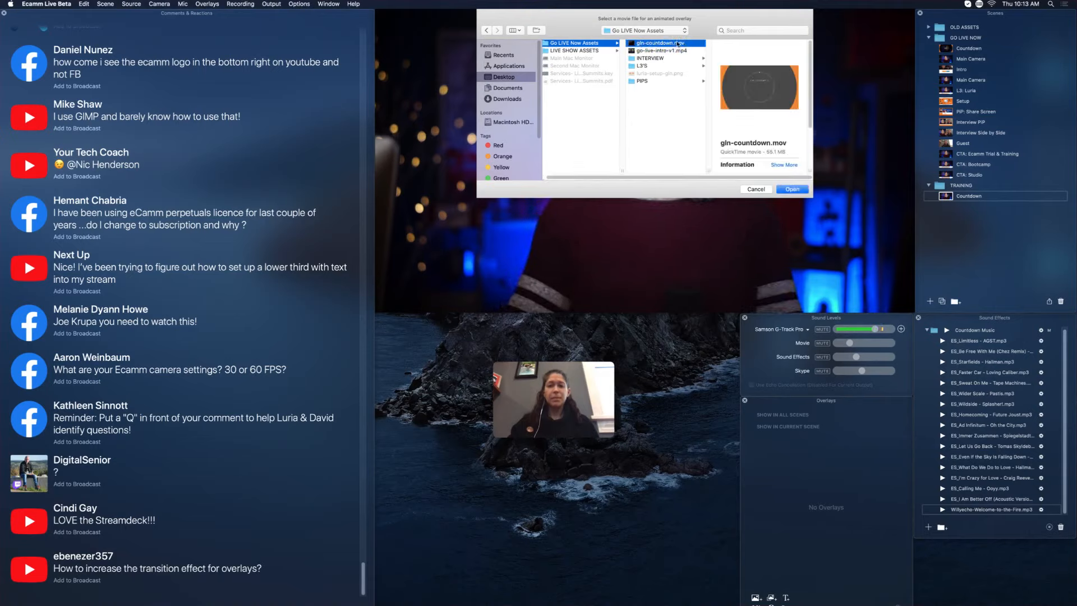
click(792, 191)
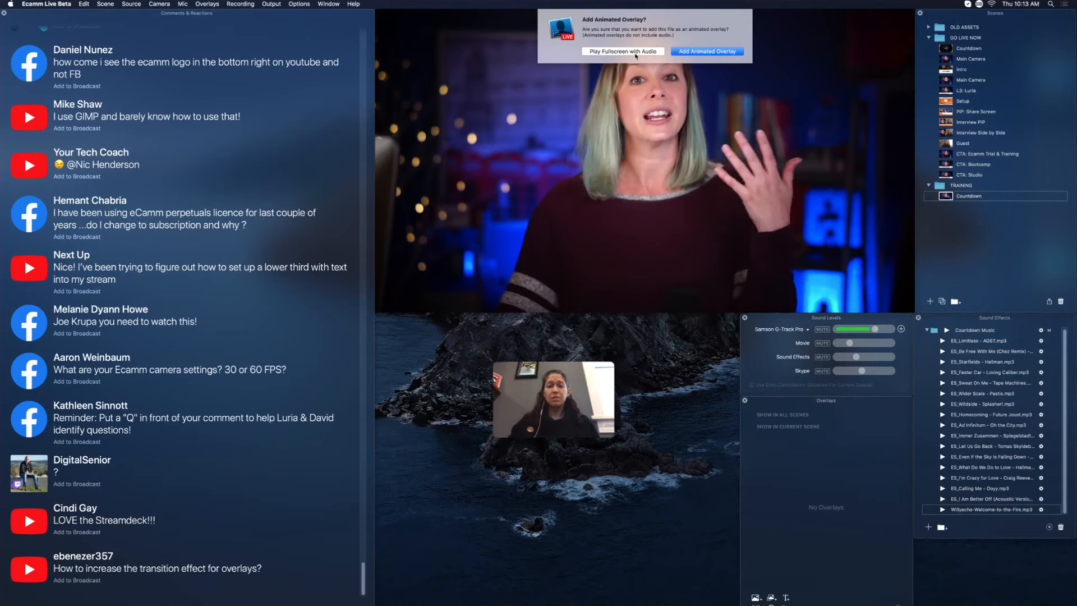
click(709, 53)
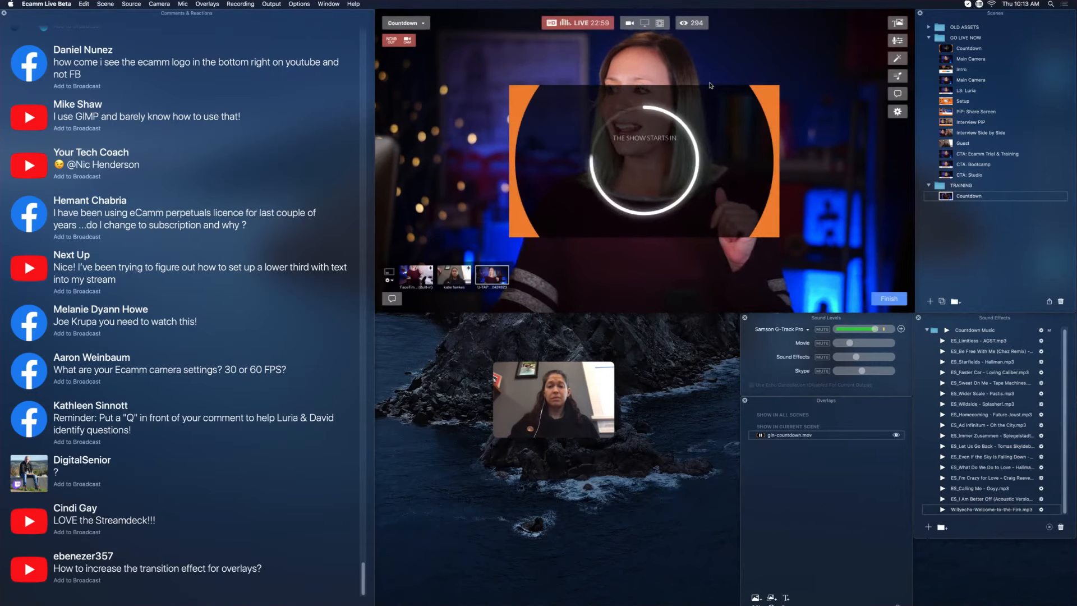
Step: Enlarge the gln-countdown.mov overlay to fill the whole frame and make it loop when finished
drag(695, 152, 558, 67)
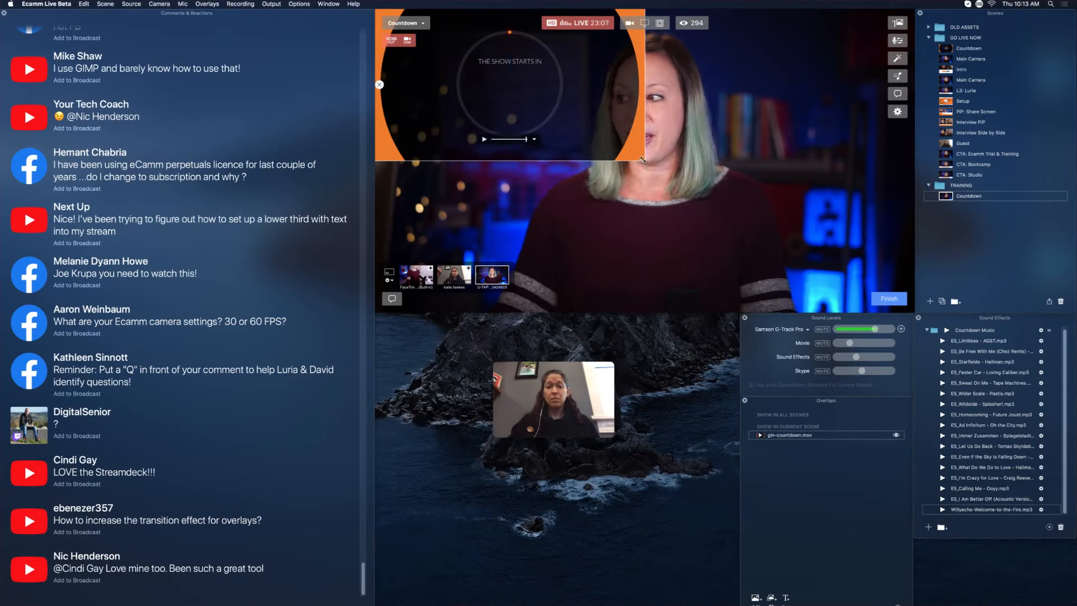
drag(642, 158, 913, 311)
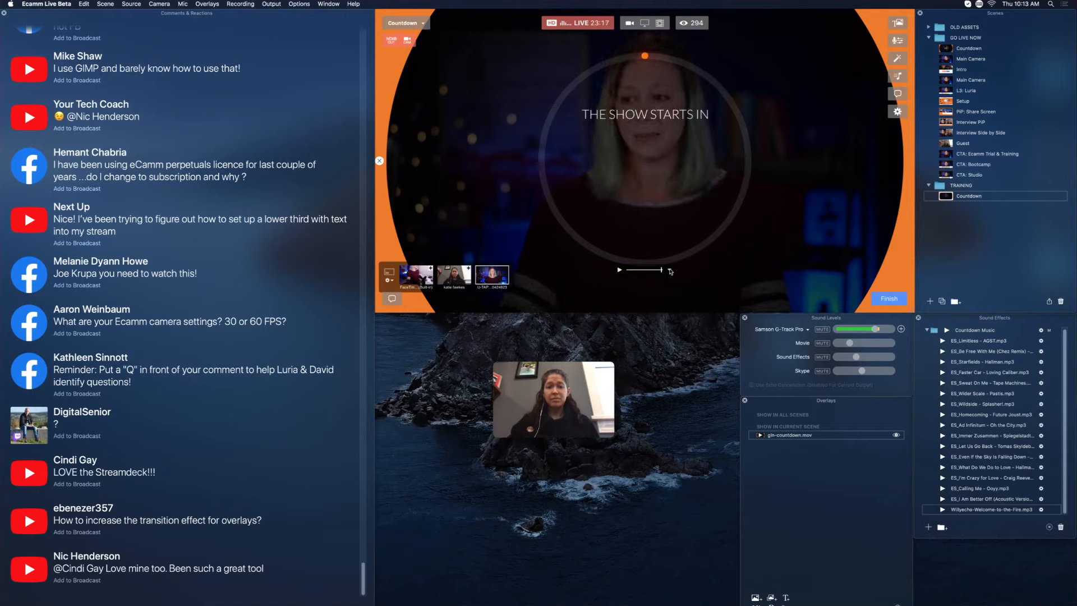
click(670, 270)
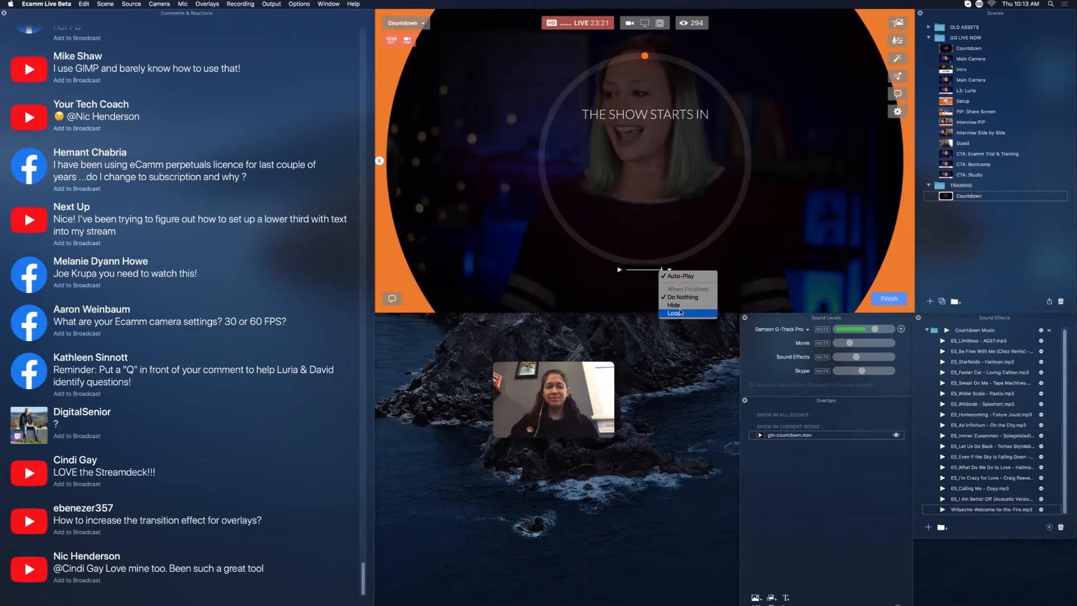
click(681, 314)
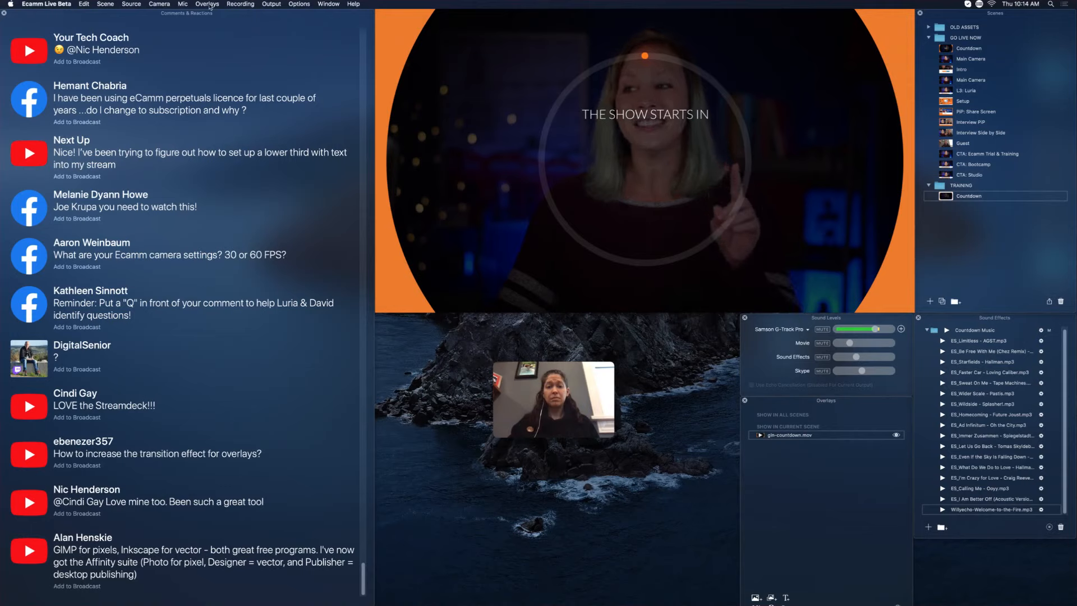
Step: Add a 10-minute countdown overlay for an amount of time that goes to the next scene when finished
click(207, 4)
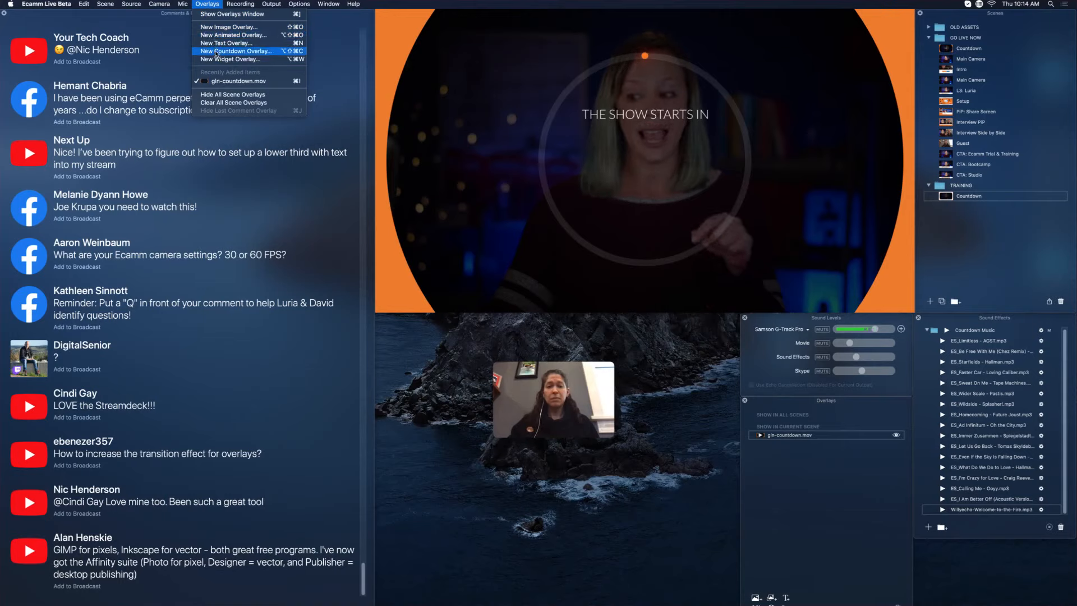
click(216, 52)
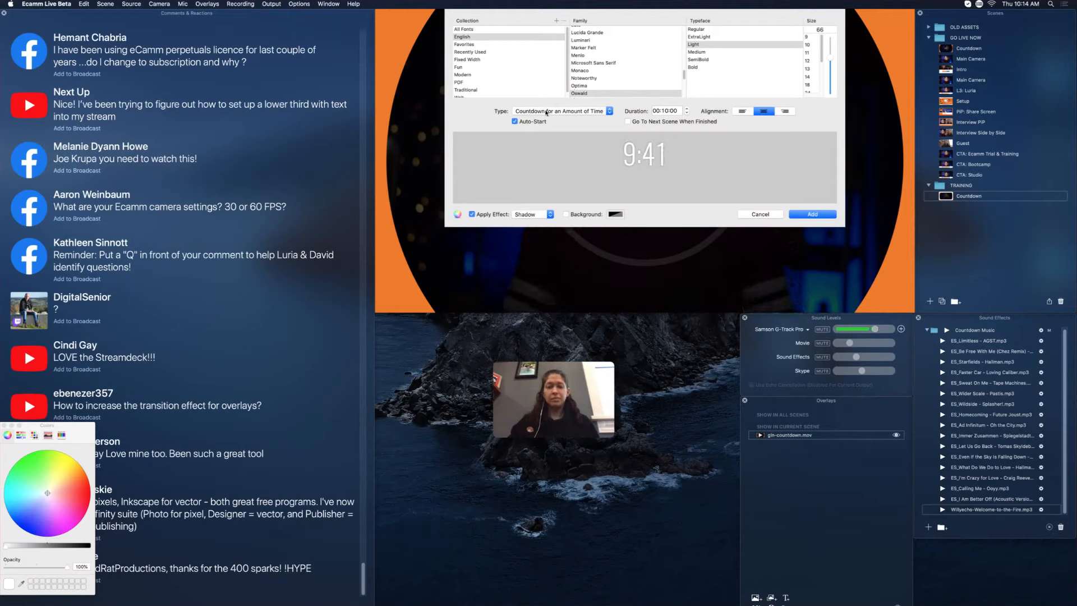
click(550, 111)
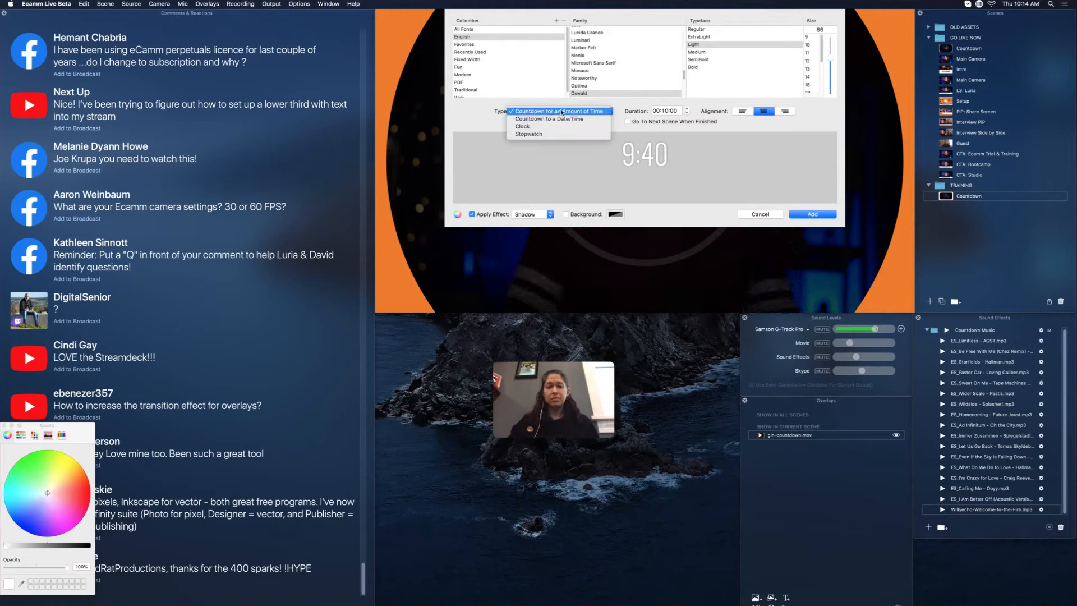
click(561, 111)
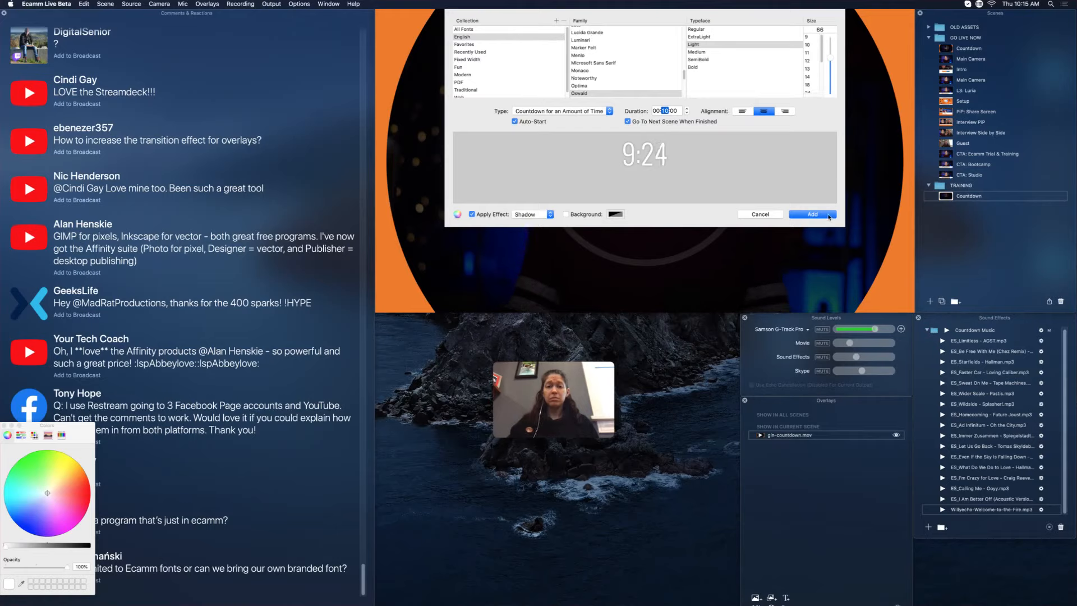
click(829, 216)
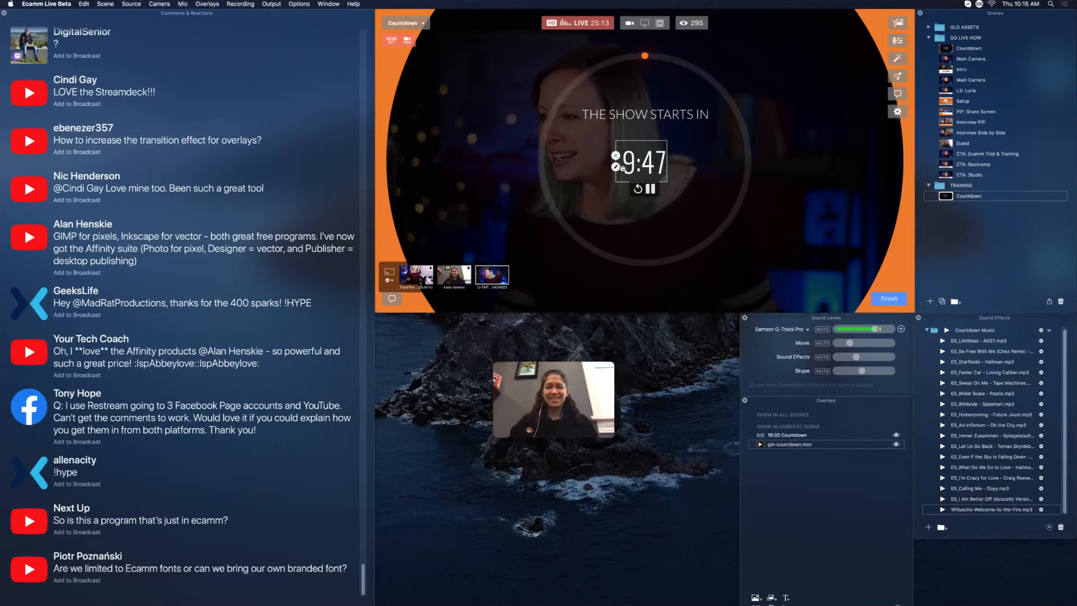
Step: Set the countdown timer's duration to 20 seconds and enlarge it within the ring below "THE SHOW STARTS IN"
drag(624, 168, 604, 176)
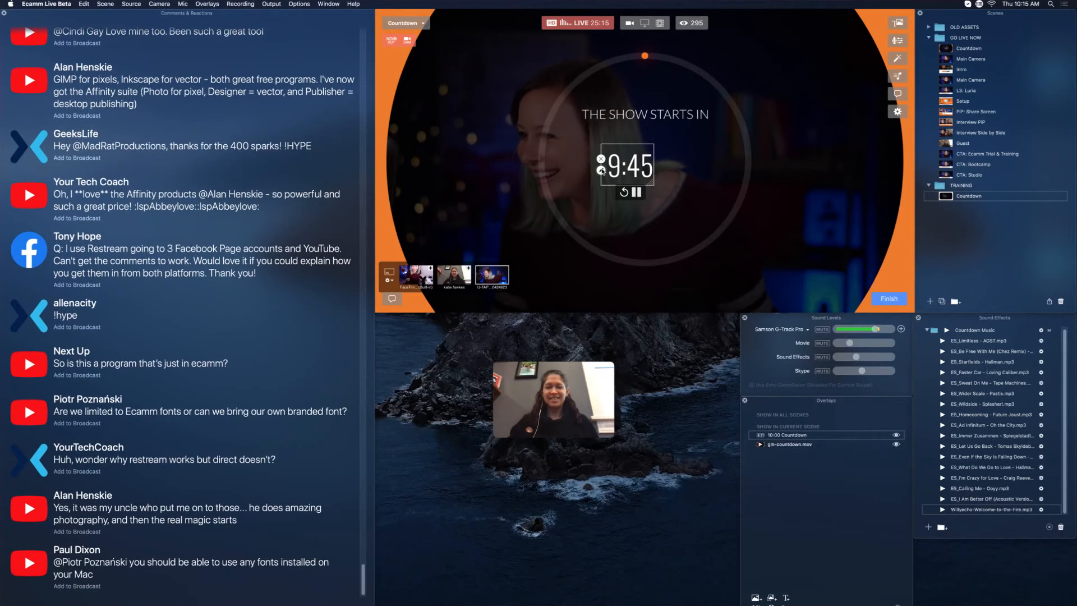
double_click(604, 175)
click(665, 112)
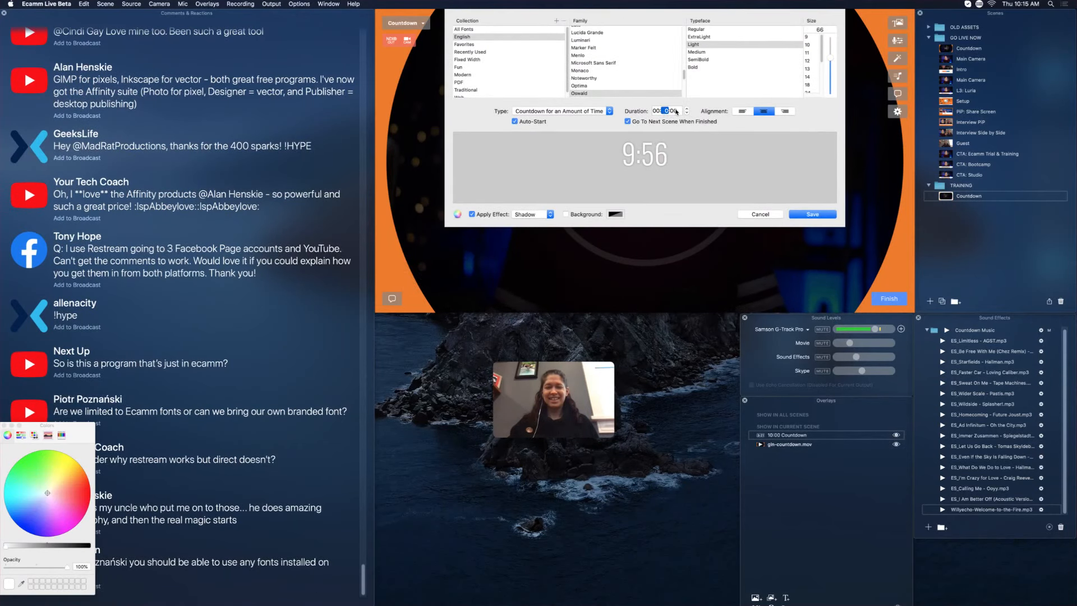
text(10)
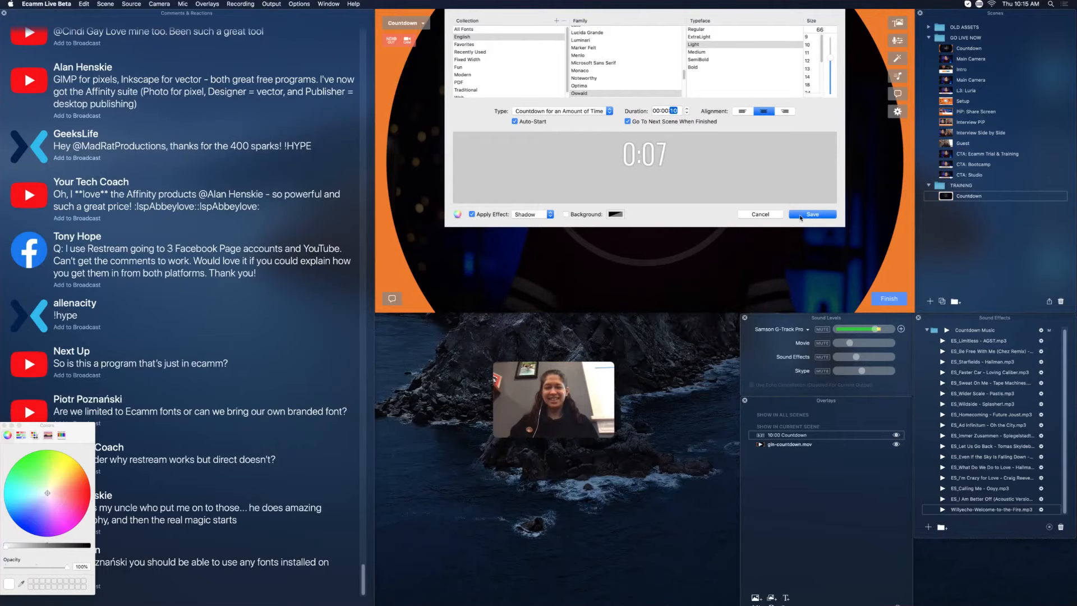
text(20)
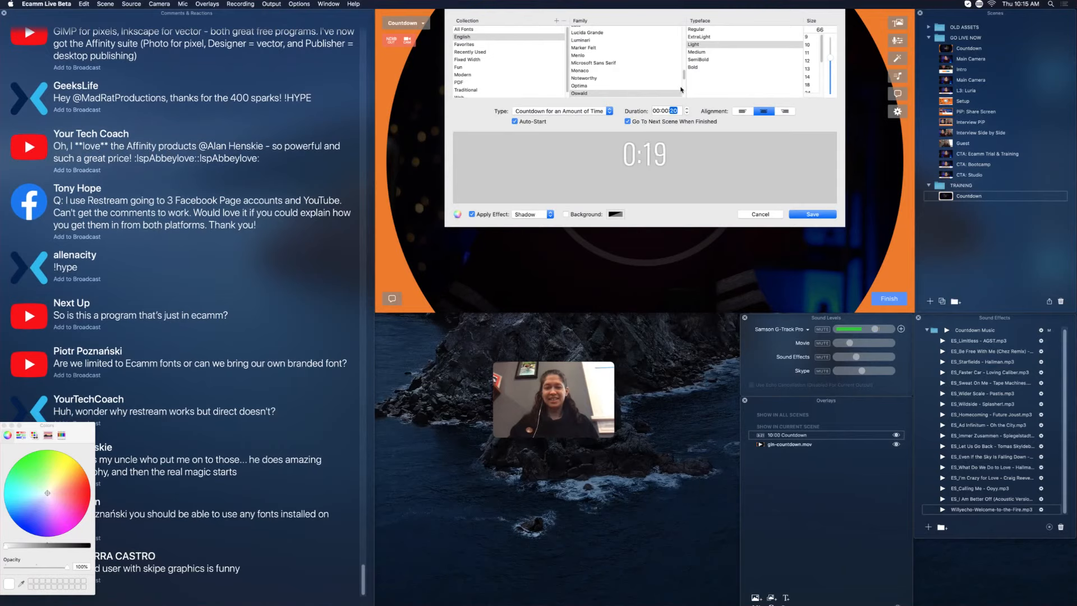
click(813, 215)
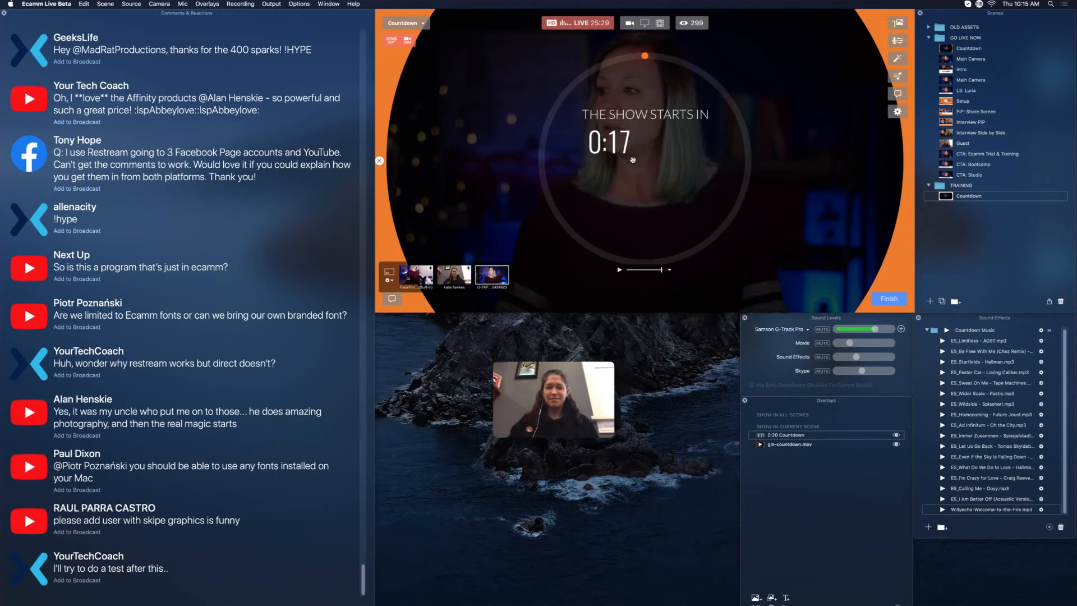
drag(627, 160, 662, 188)
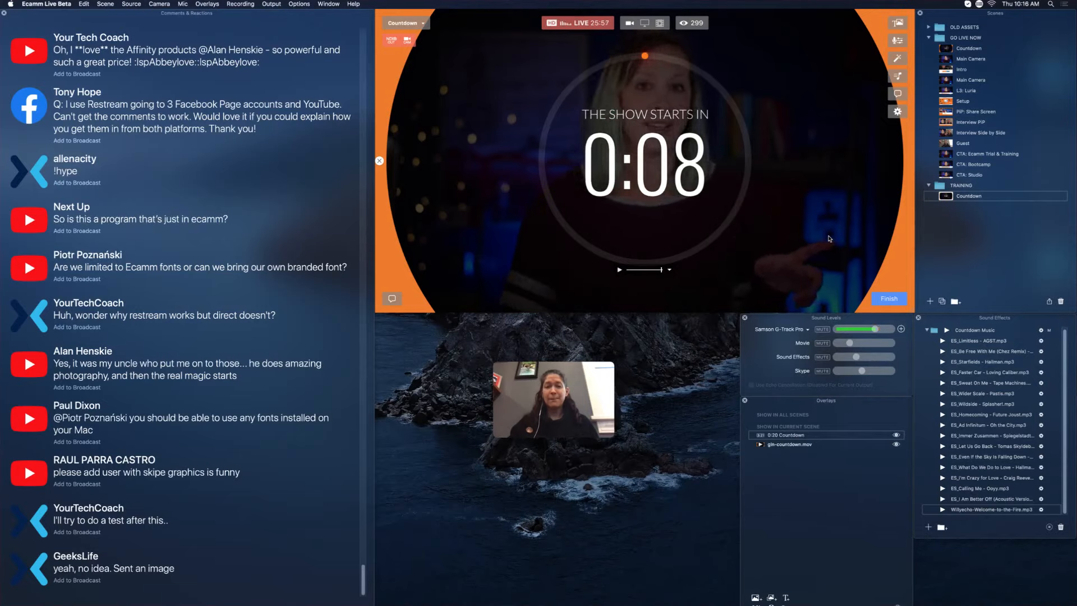
Step: Add the Countdown Music sound effects folder to the Countdown scene
mouse_move(829, 236)
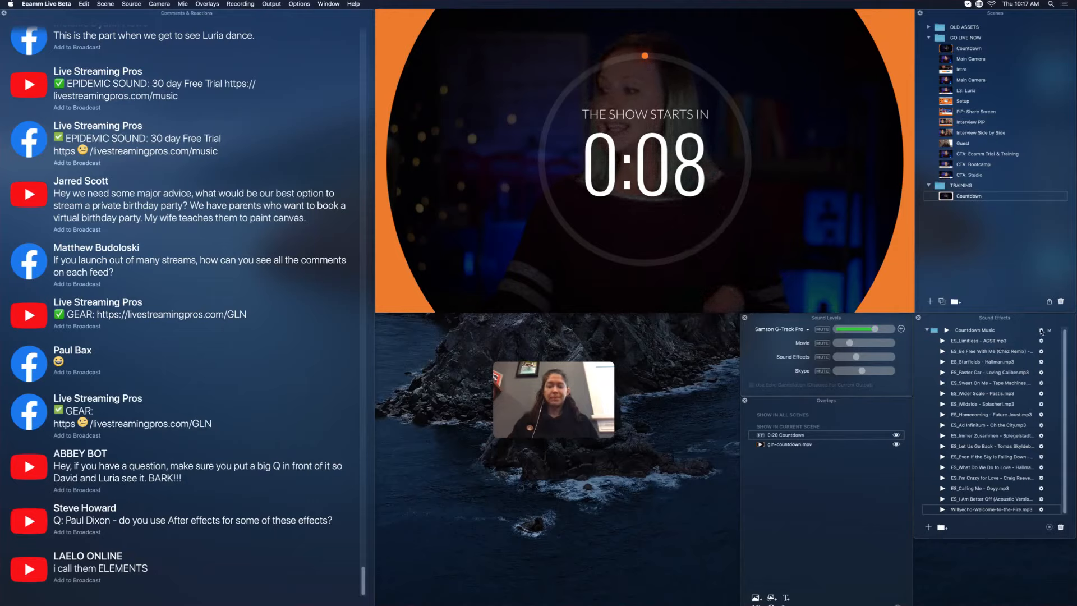
click(1041, 330)
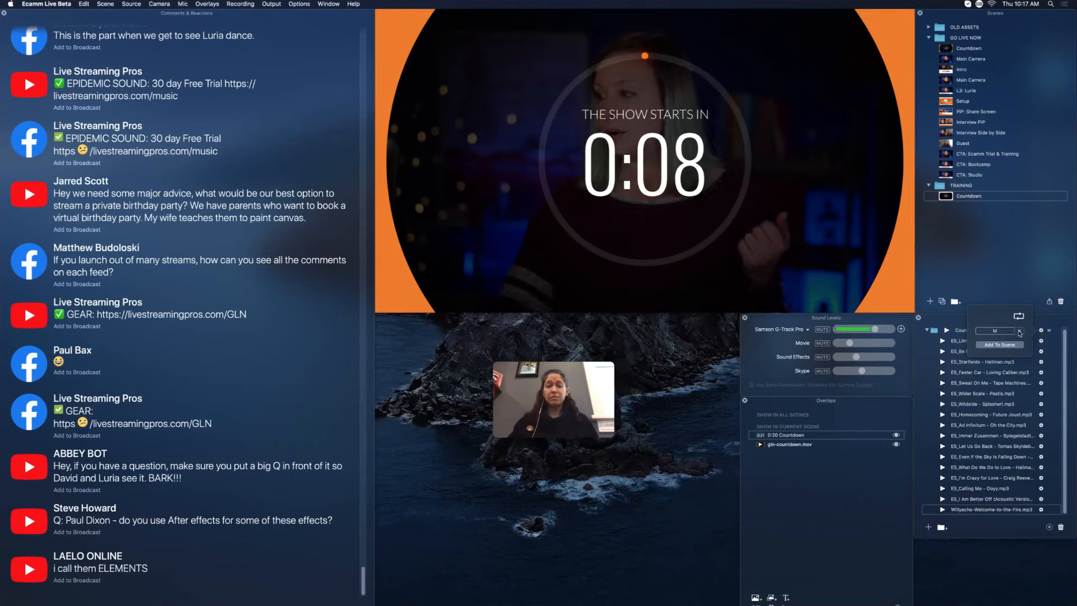
click(1041, 331)
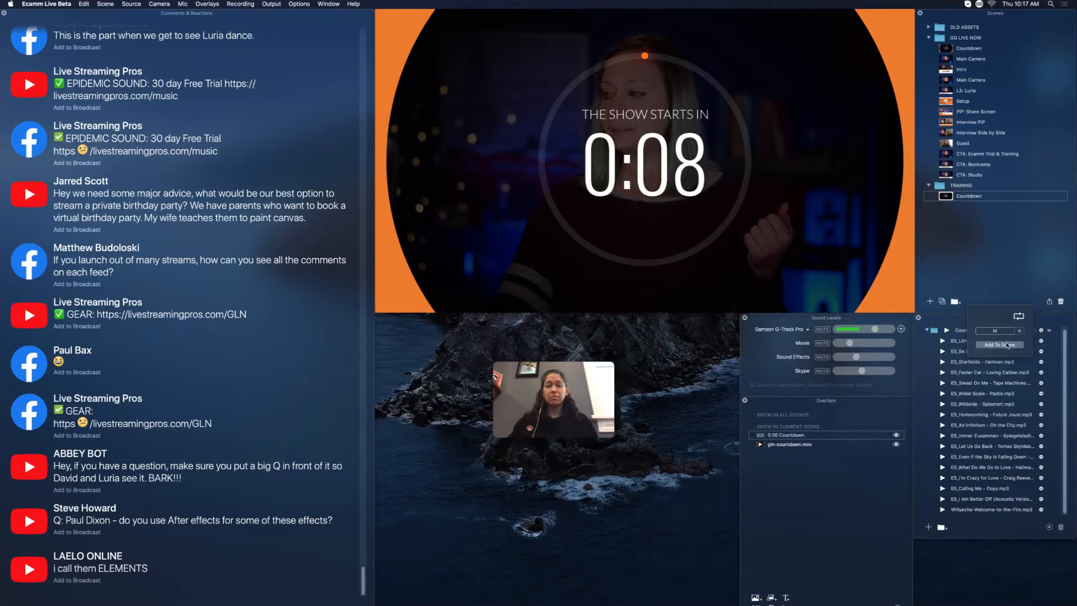
click(1007, 345)
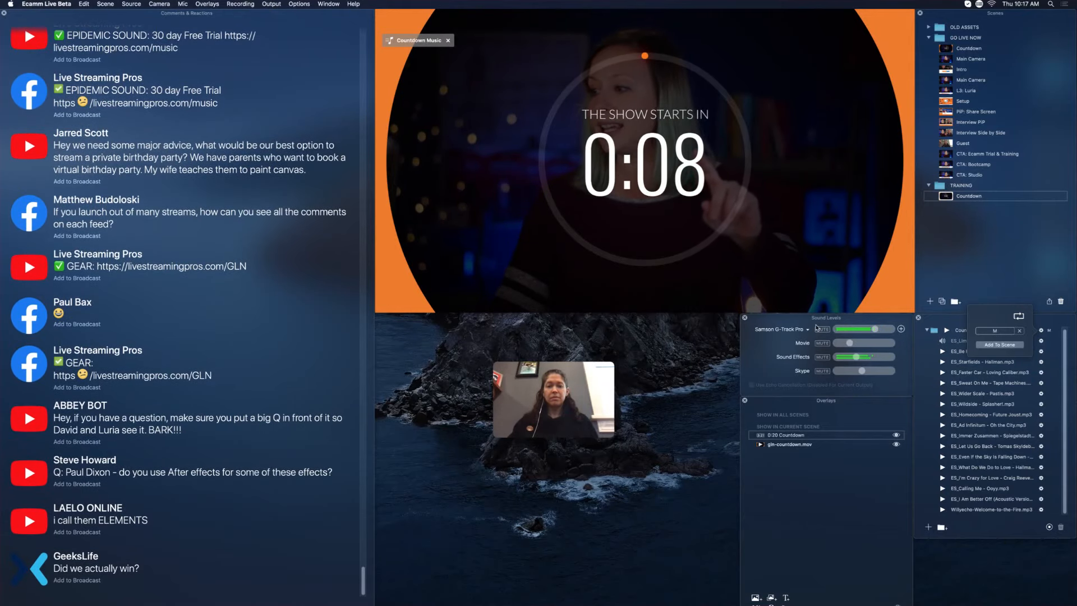
Step: Toggle the mute of the Samson G-Track Pro microphone in the Countdown scene, leaving it muted
click(822, 330)
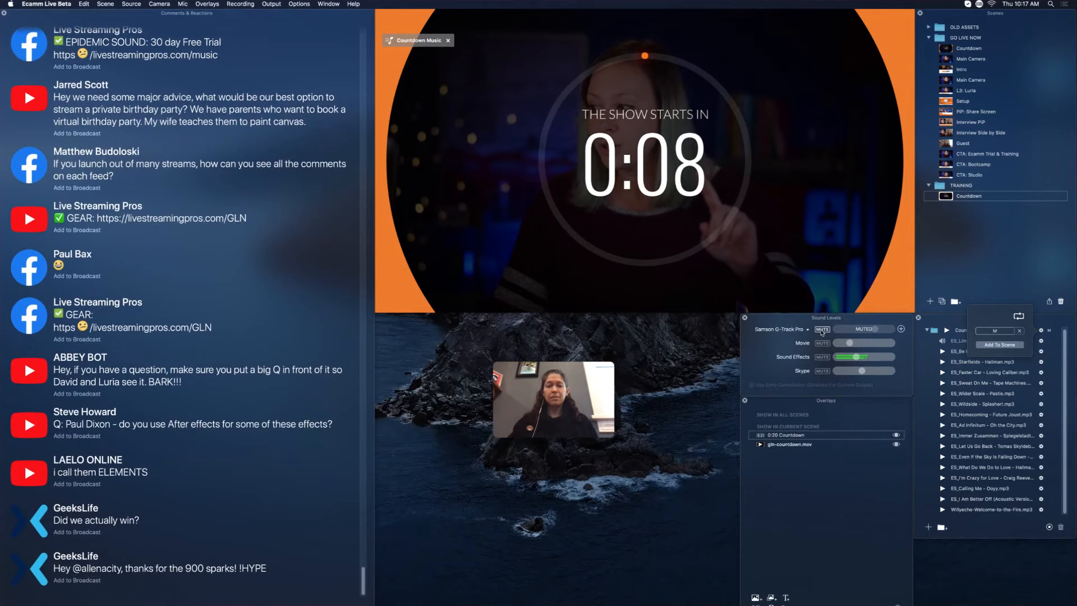
click(823, 330)
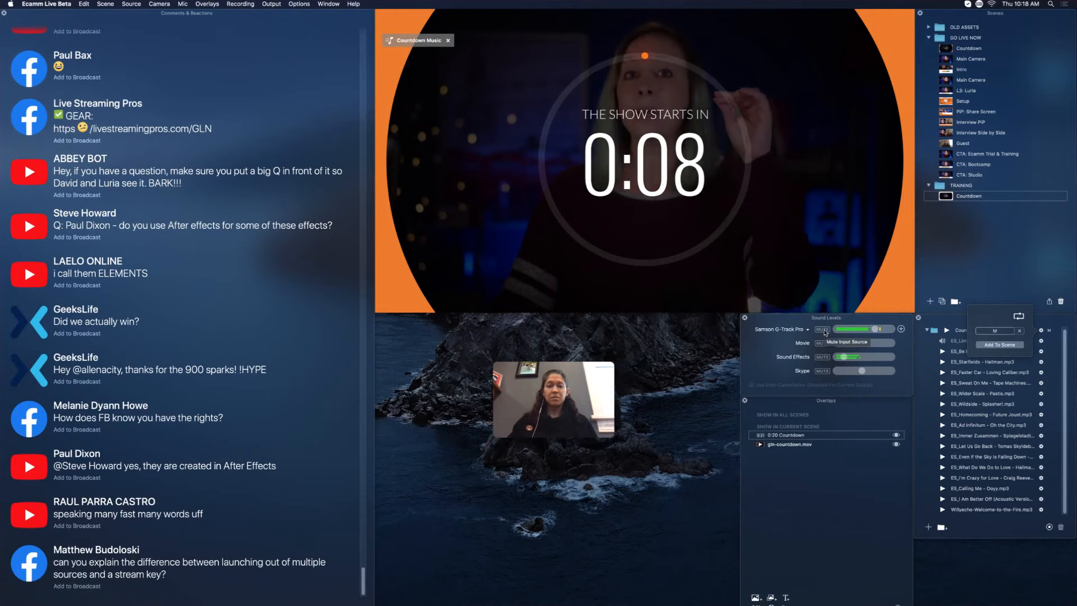
click(824, 329)
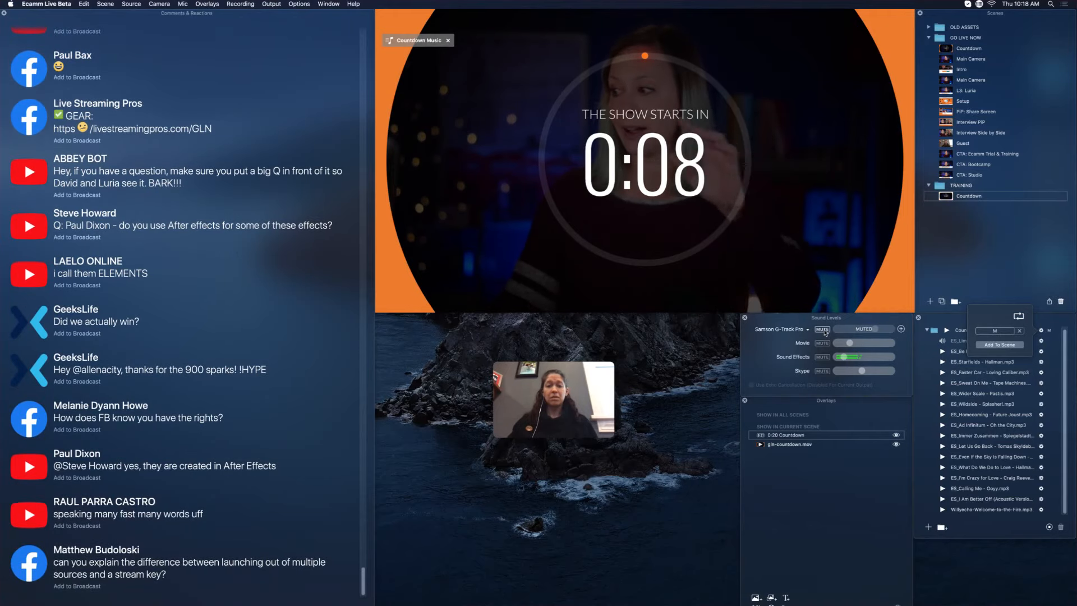
Step: Unmute the Samson G-Track Pro microphone and check the auto-play and loop options of the gln-countdown.mov background
click(823, 329)
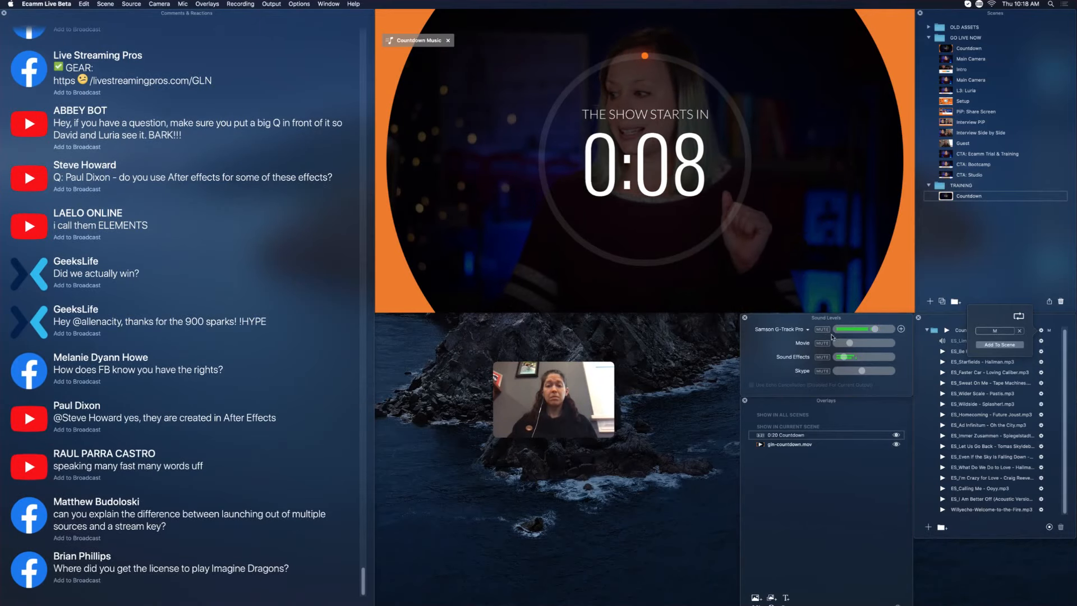
click(669, 270)
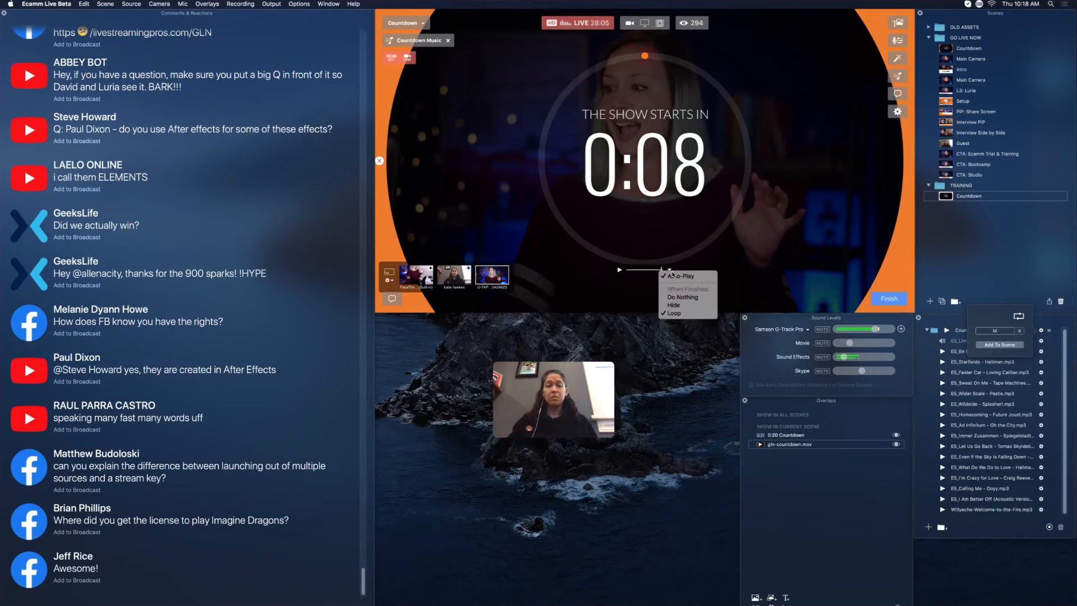
click(680, 276)
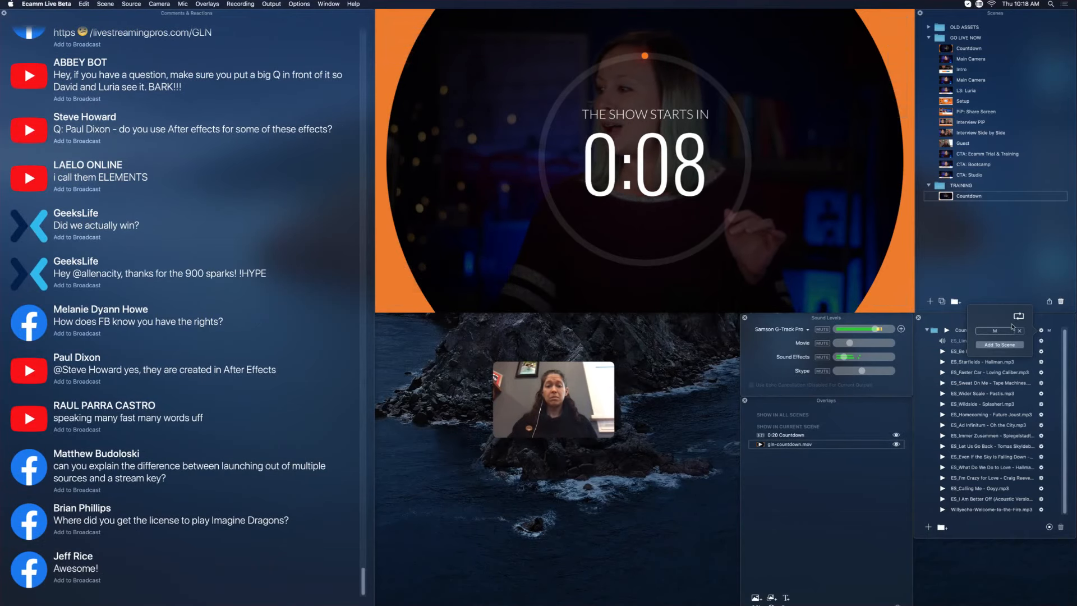
click(1070, 343)
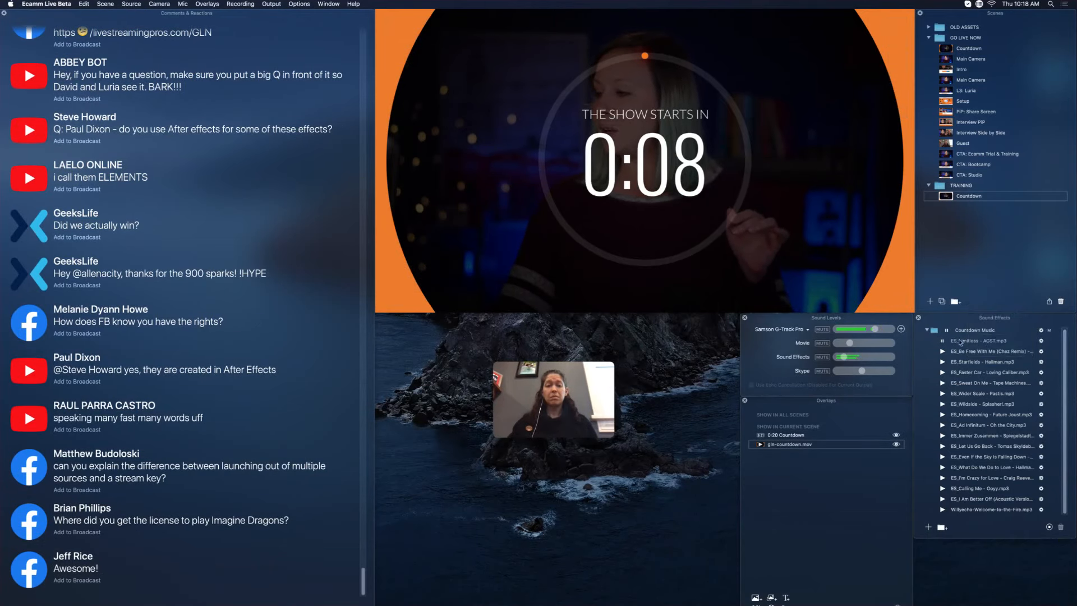
Step: Add a new scene named "Main Camer" below the Countdown scene in the TRAINING folder
mouse_move(661, 172)
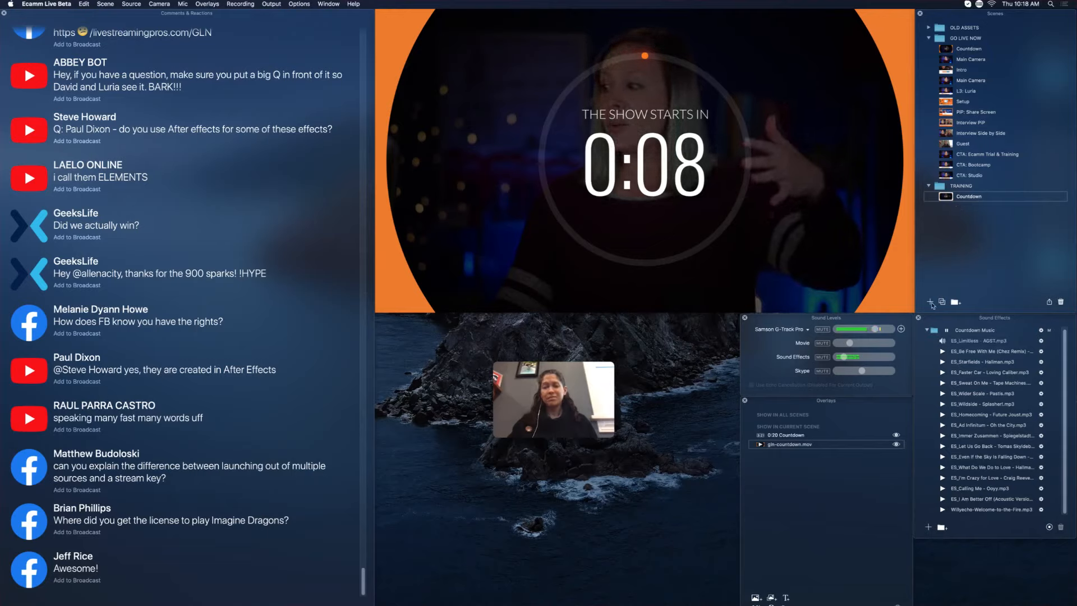
click(930, 301)
text(Main C)
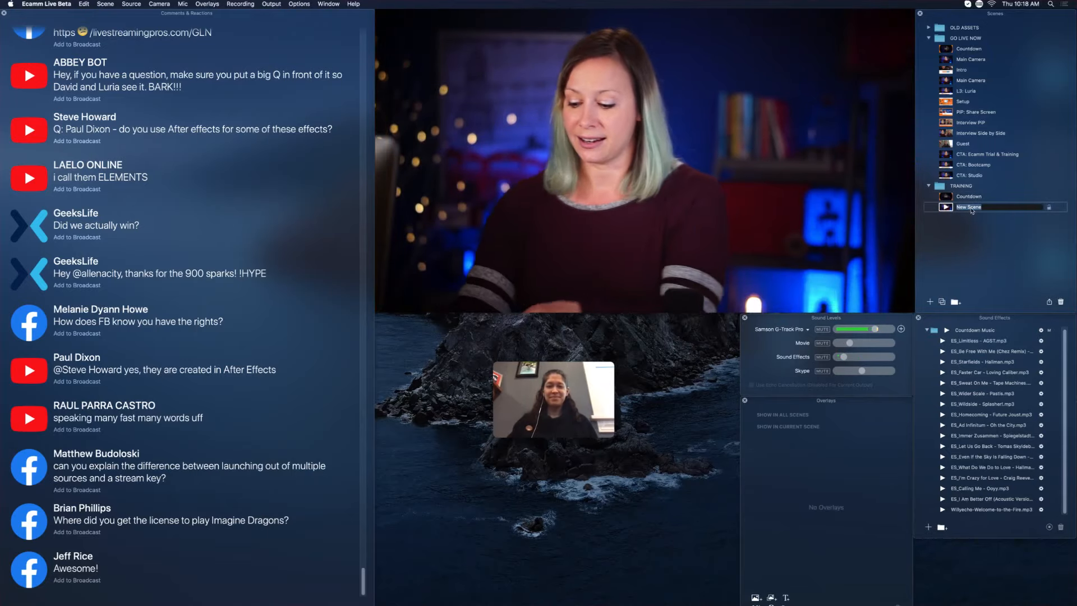
text(amer)
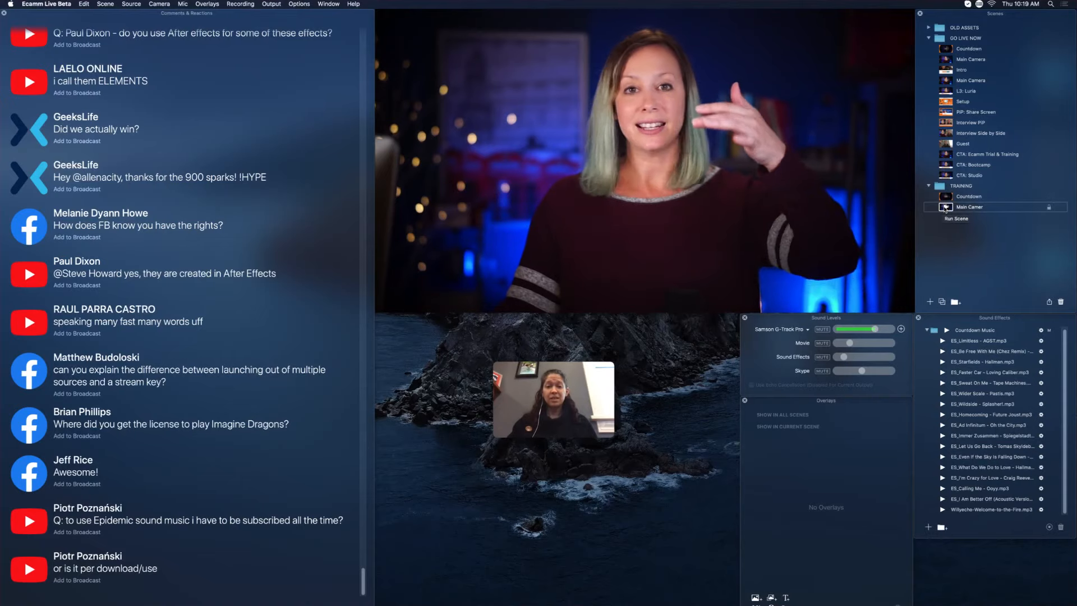
click(946, 197)
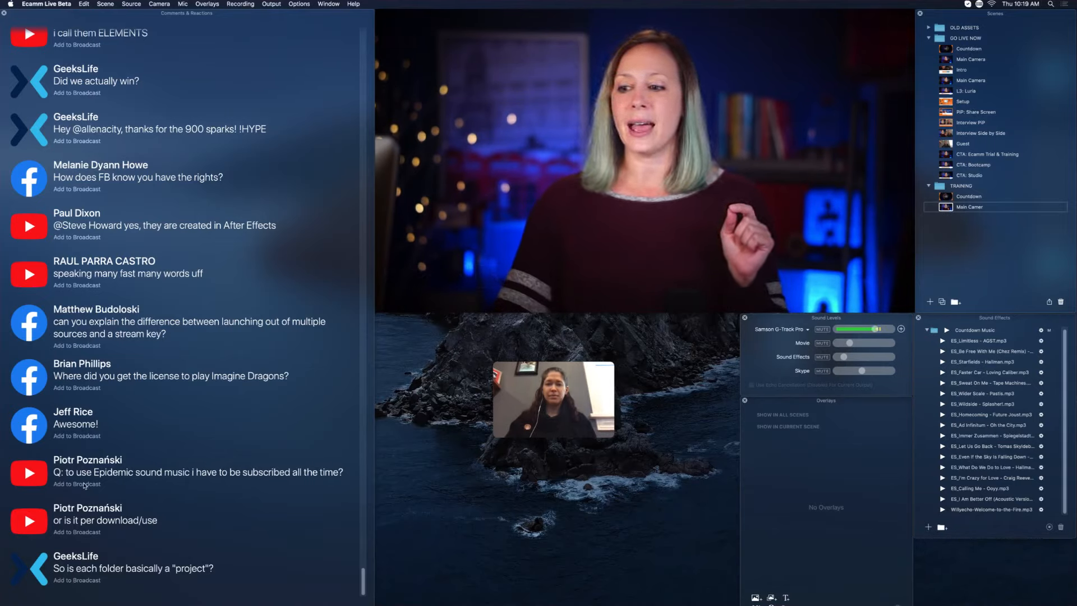
Step: Show the Epidemic sound subscription question and the countdown thank-you comment on the broadcast one after the other, removing each
click(84, 484)
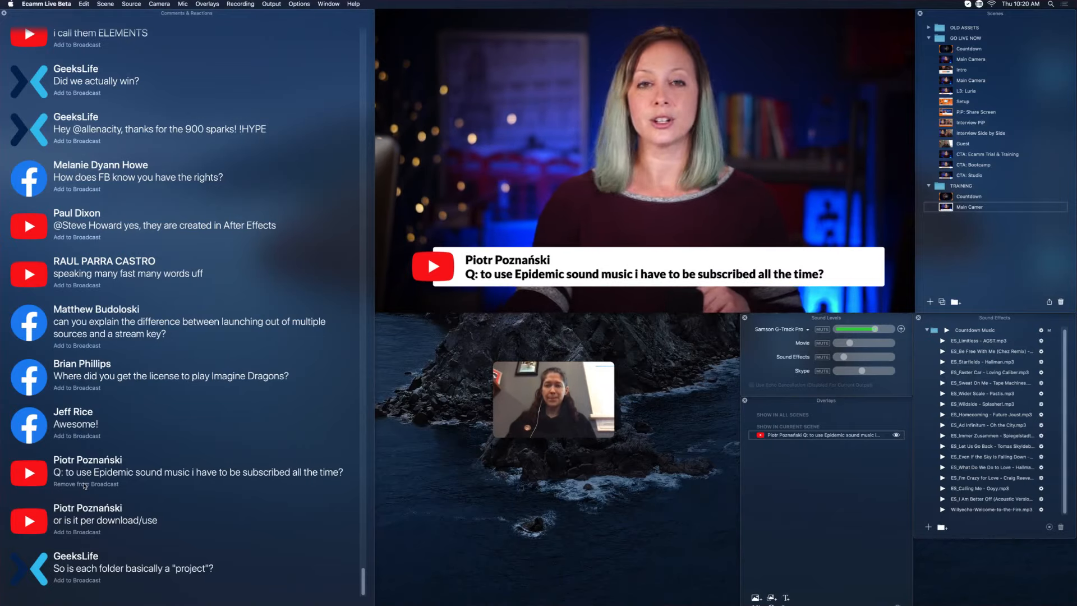
click(84, 484)
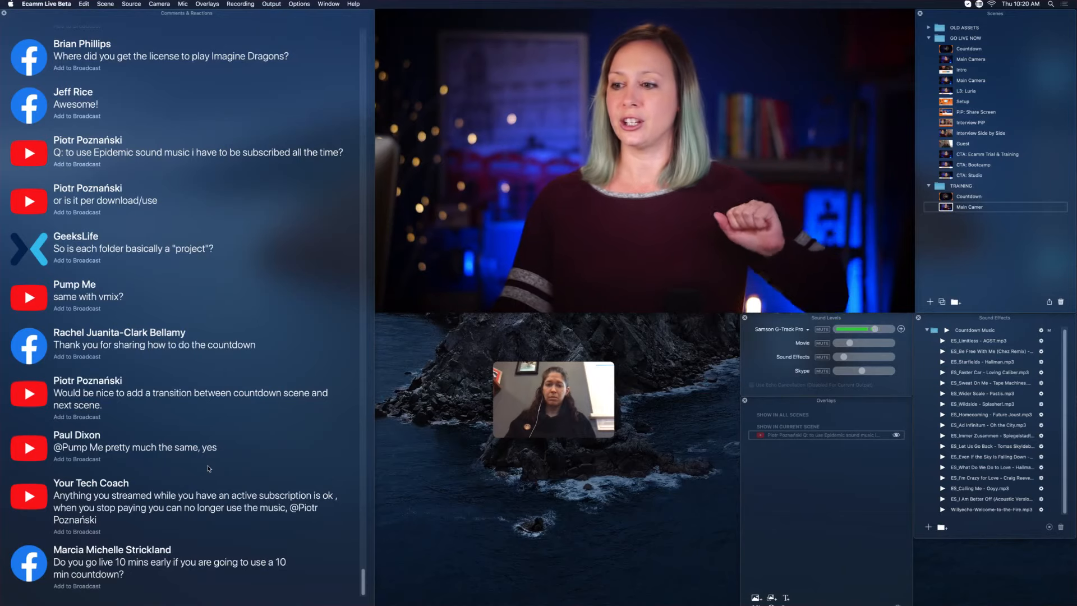
mouse_move(644, 269)
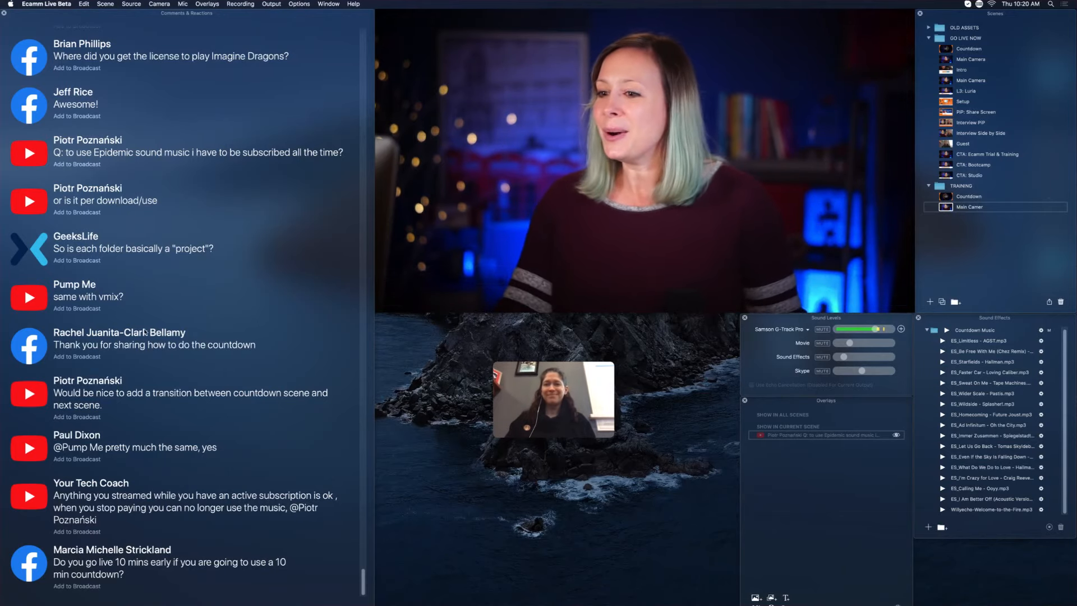
click(65, 357)
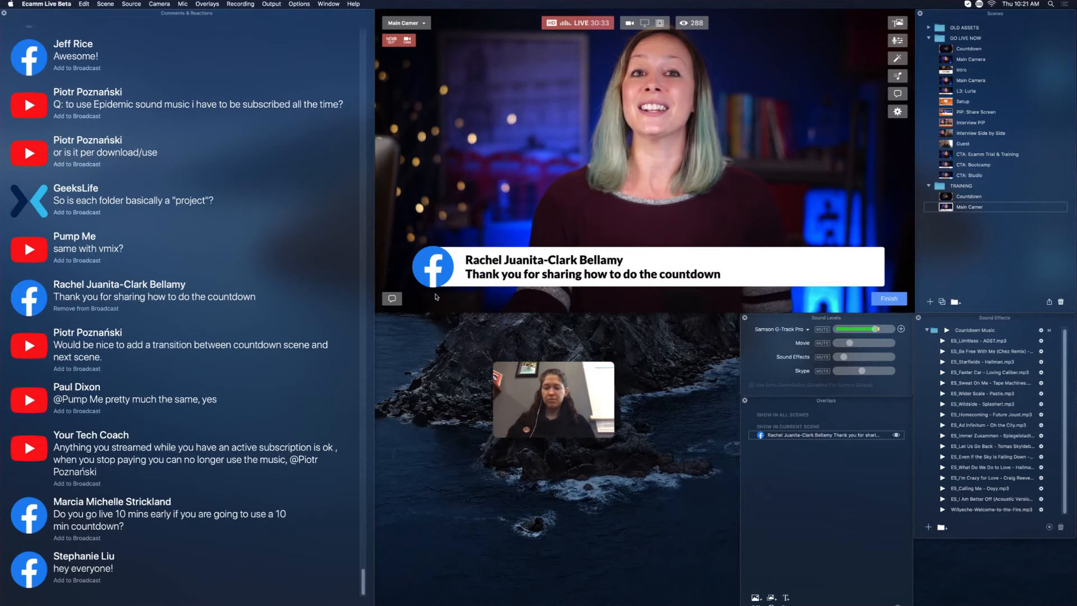
key(Escape)
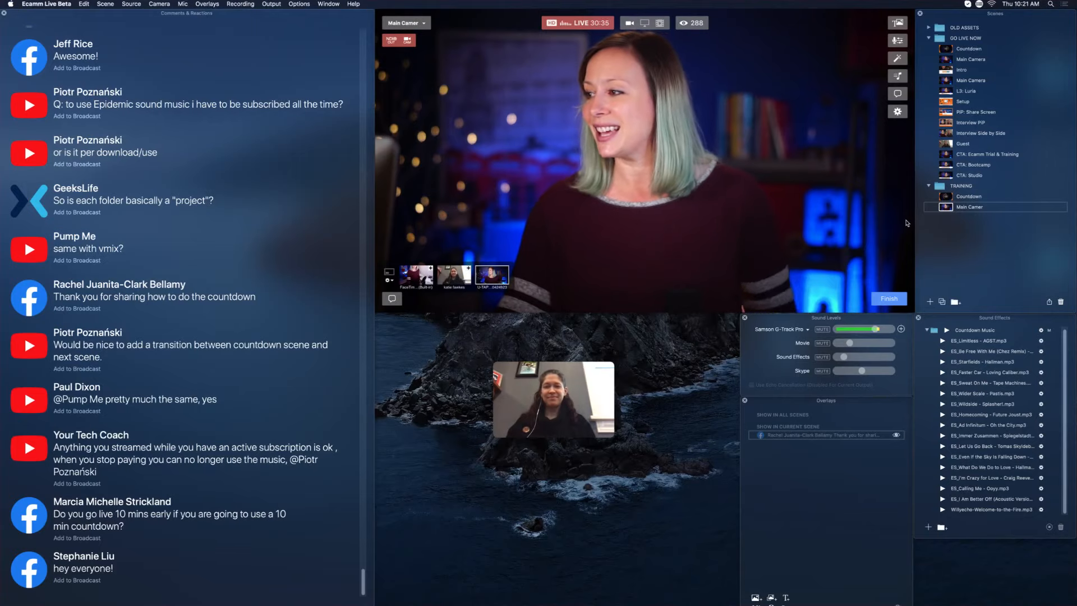
Step: Add a new scene named "Intro" below the main camera scene in the TRAINING folder
click(929, 303)
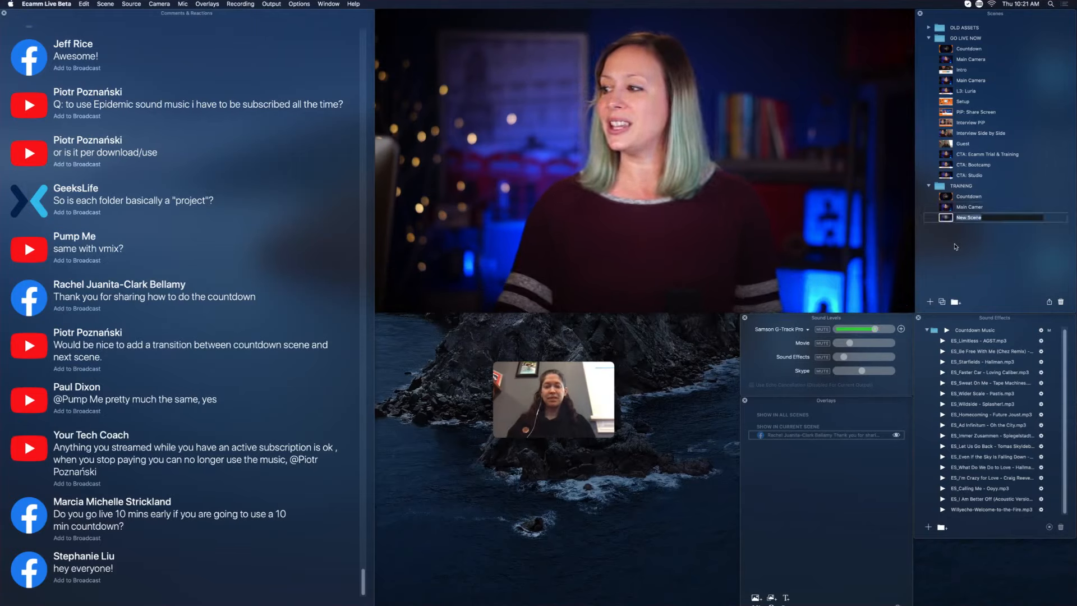
text(Intro)
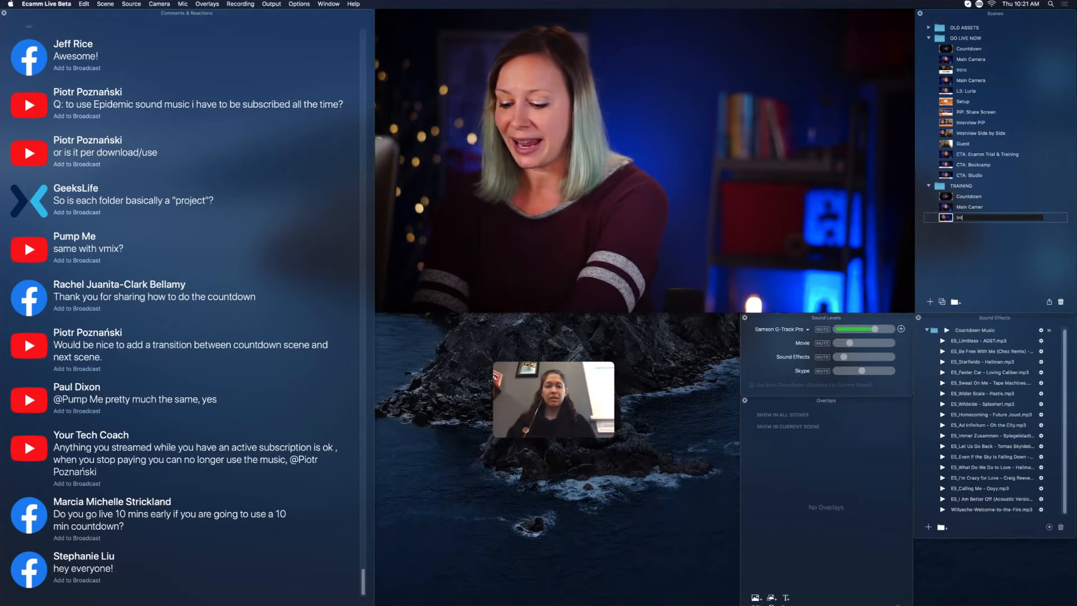
key(Return)
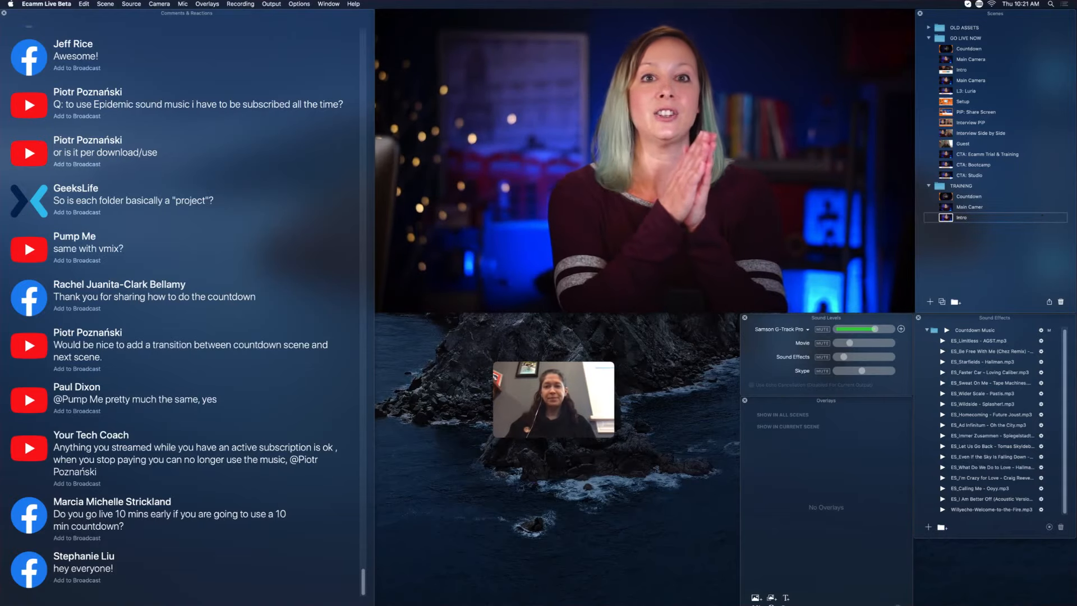